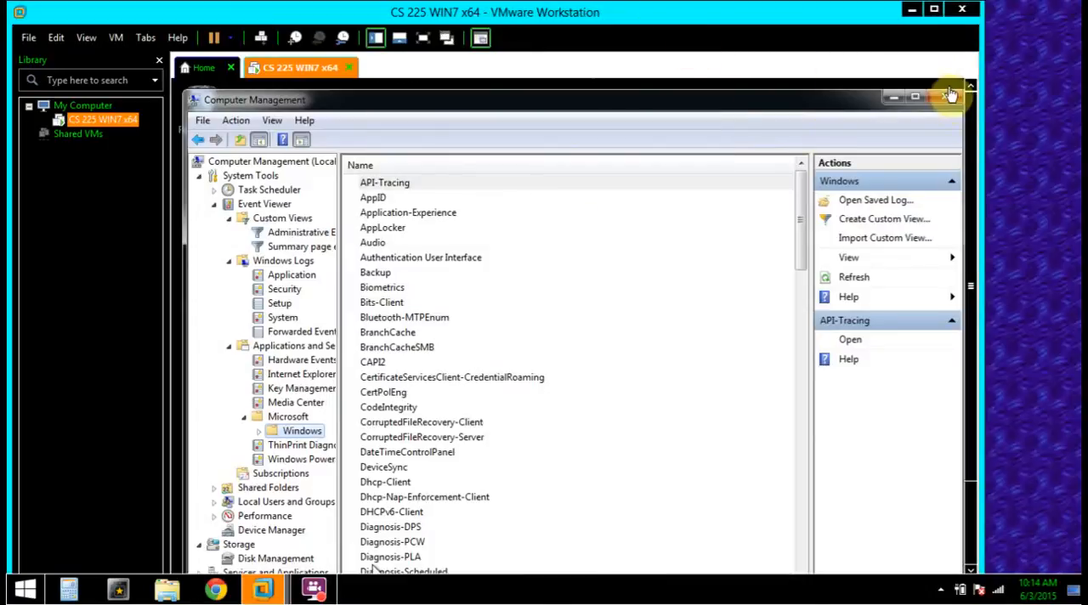
- Maximize the VMware Workstation window and close the Computer Management console in the guest
{"action": "left_click", "coordinate": [934, 10]}
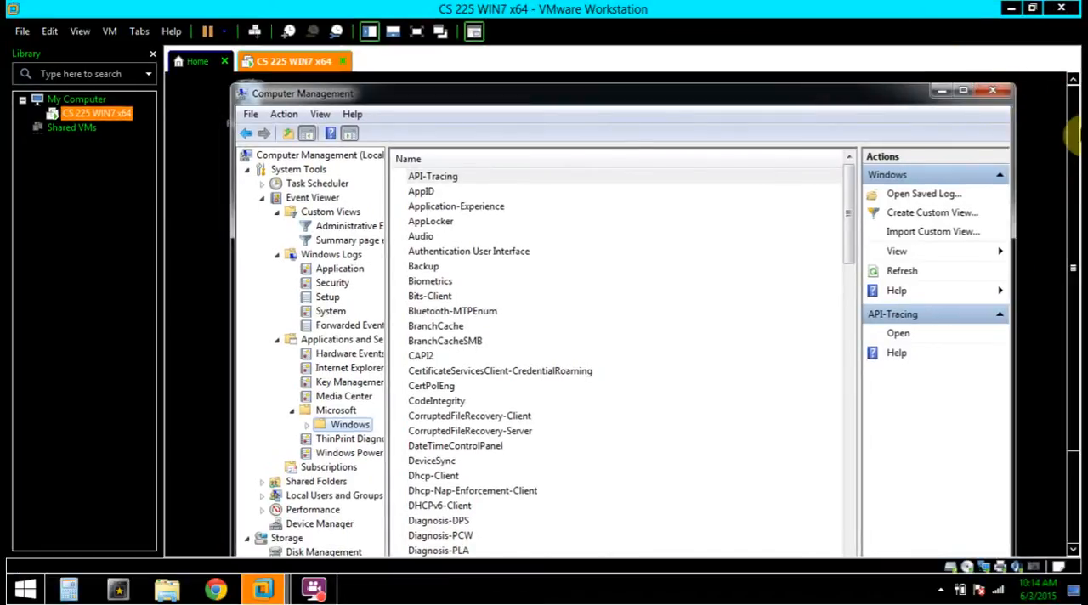
{"action": "left_click", "coordinate": [992, 90]}
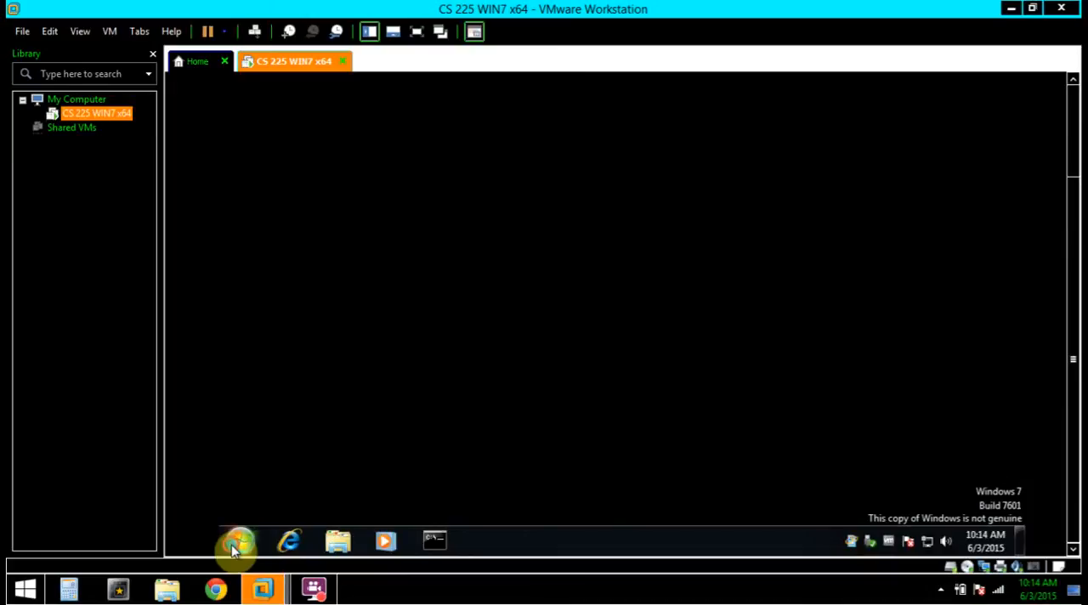
- Relaunch Computer Management via Start menu, Computer, Manage, and bring the console into view
{"action": "left_click", "coordinate": [235, 544]}
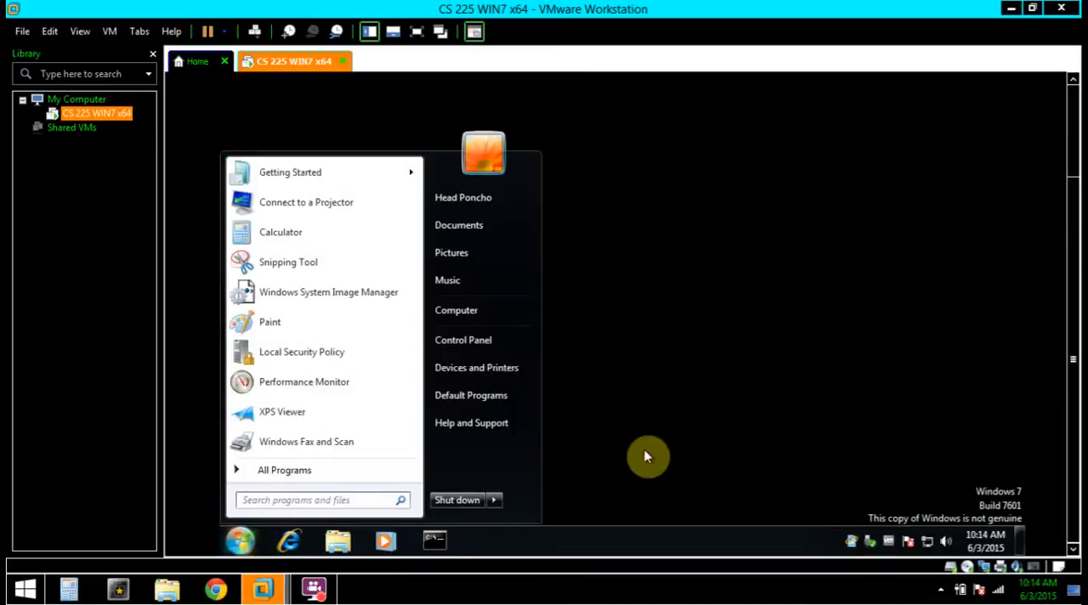
{"action": "left_click", "coordinate": [492, 313]}
{"action": "right_click", "coordinate": [492, 313]}
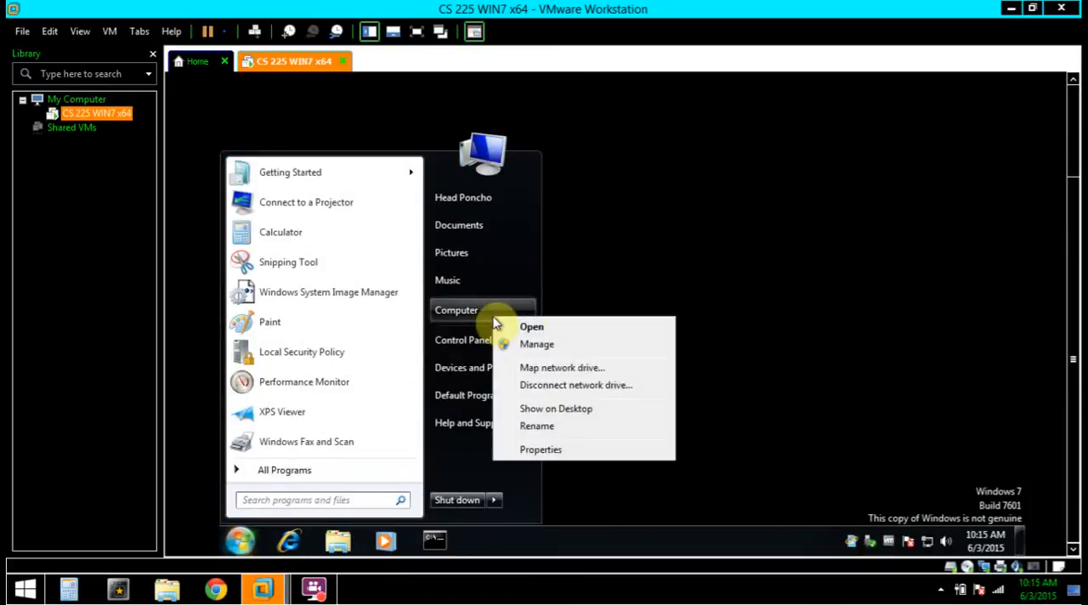
{"action": "left_click", "coordinate": [554, 344]}
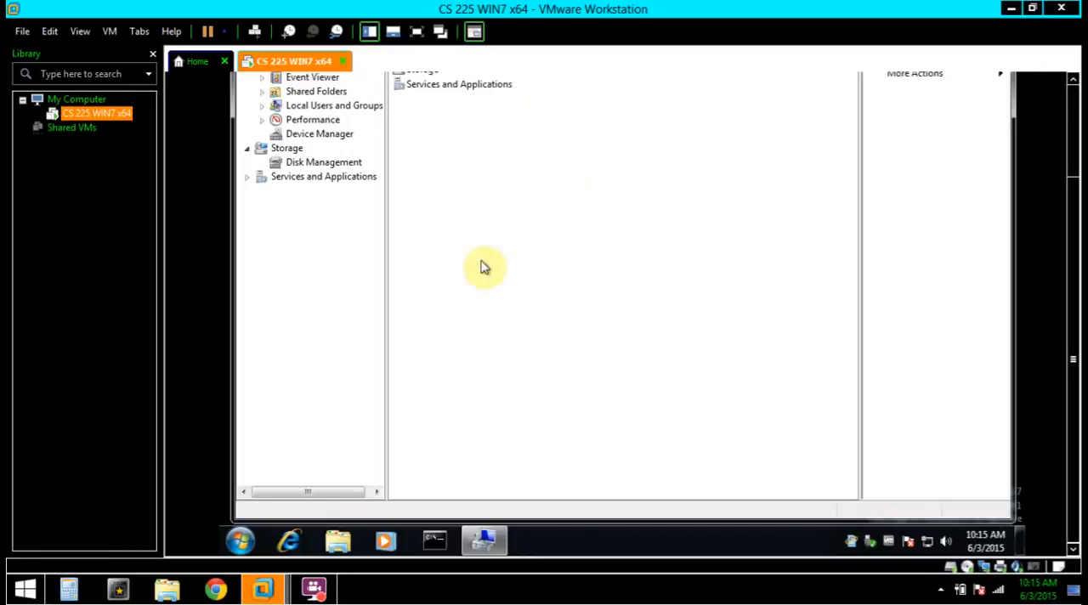
{"action": "left_click", "coordinate": [1075, 252]}
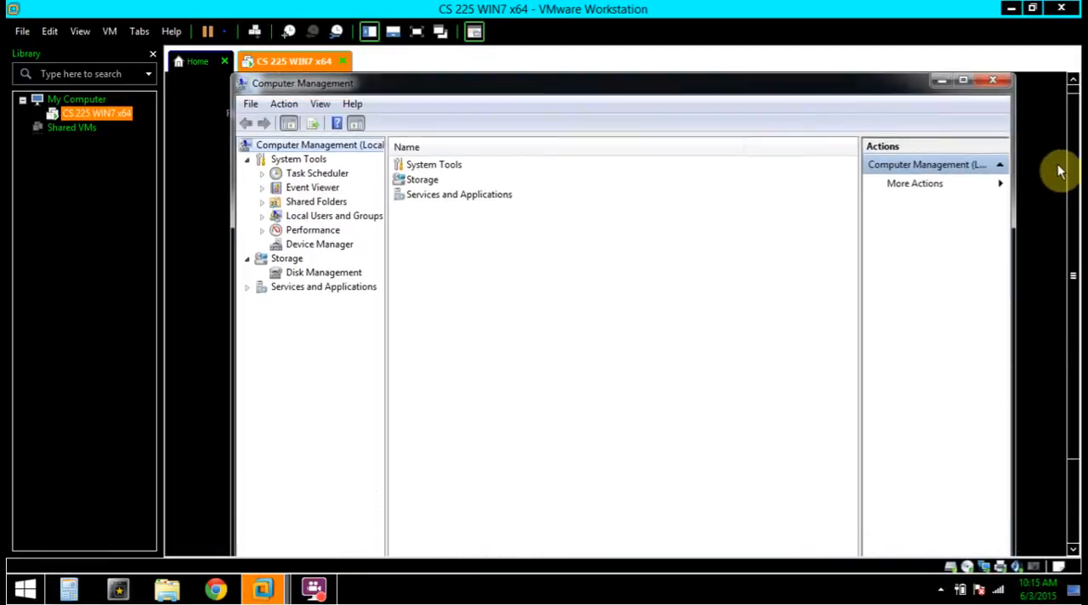
- Show Event Viewer's overview, expand its tree, and expand Error in the Administrative Events summary
{"action": "left_click", "coordinate": [293, 199]}
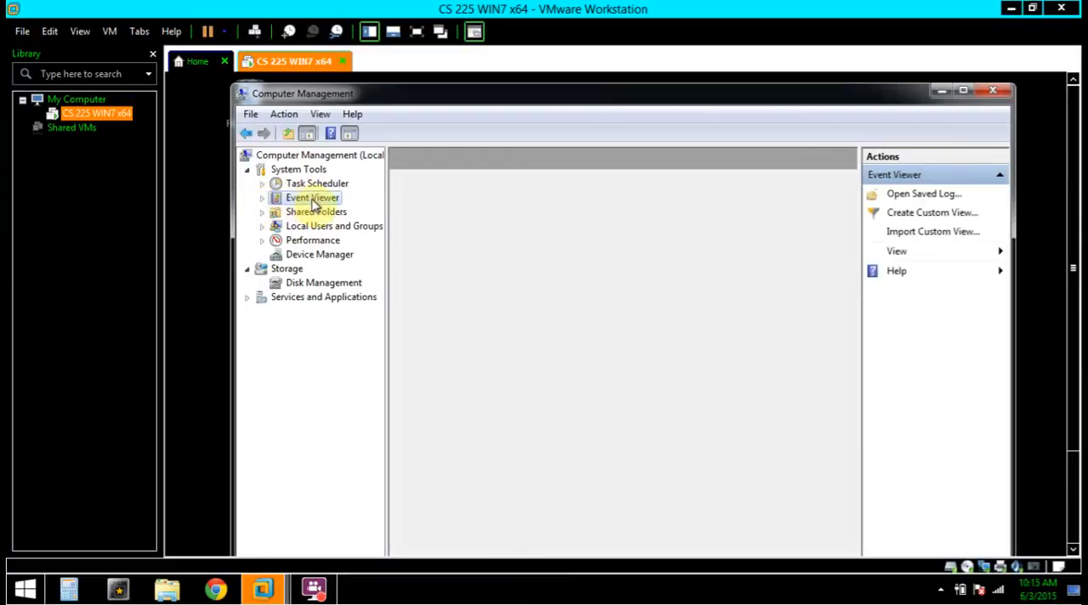
{"action": "left_click", "coordinate": [264, 199]}
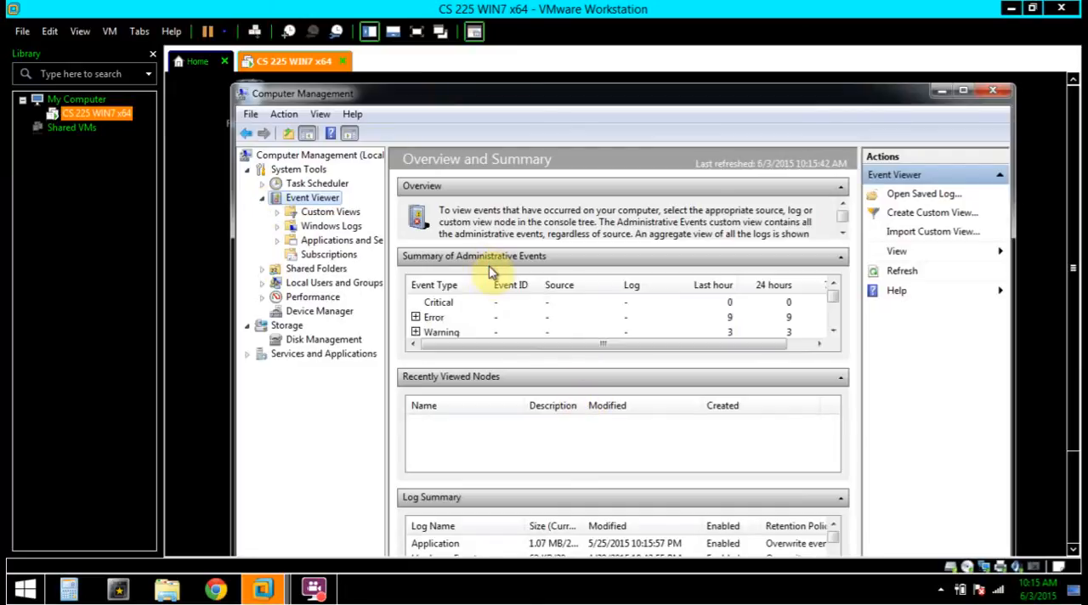
{"action": "left_click", "coordinate": [416, 317]}
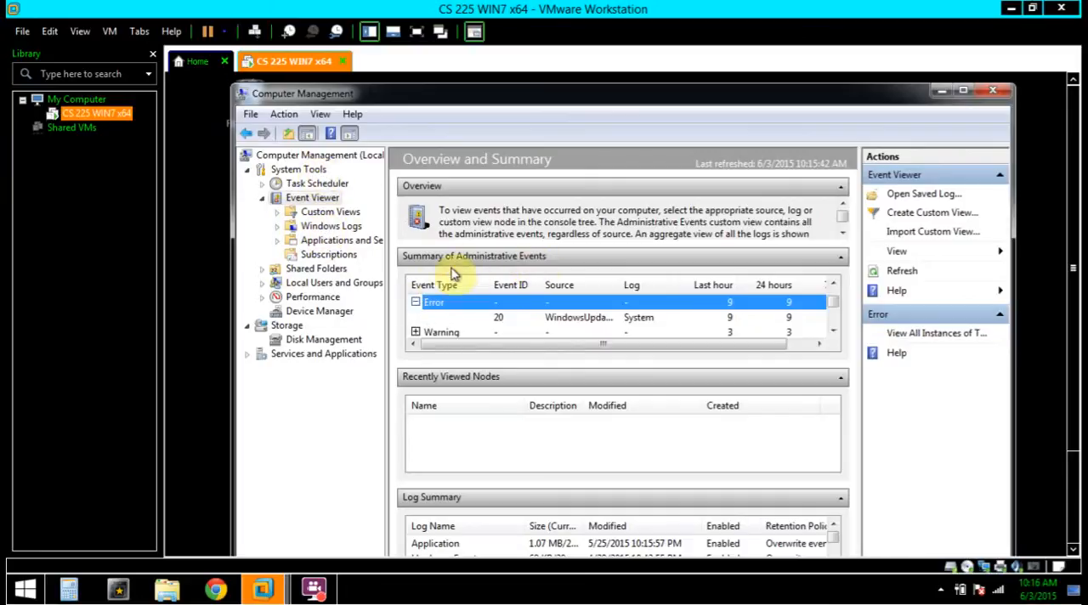
{"action": "scroll", "coordinate": [416, 293], "scroll_direction": "down", "scroll_amount": 1}
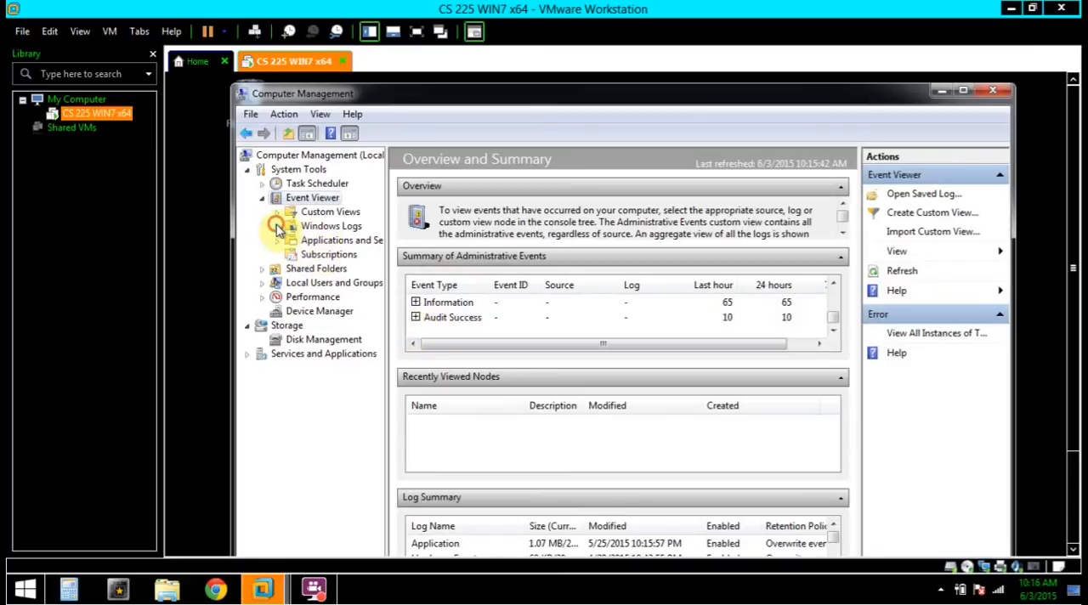
- Expand Windows Logs and load the System log's events with the newest event's details shown
{"action": "left_click", "coordinate": [277, 226]}
{"action": "left_click", "coordinate": [331, 283]}
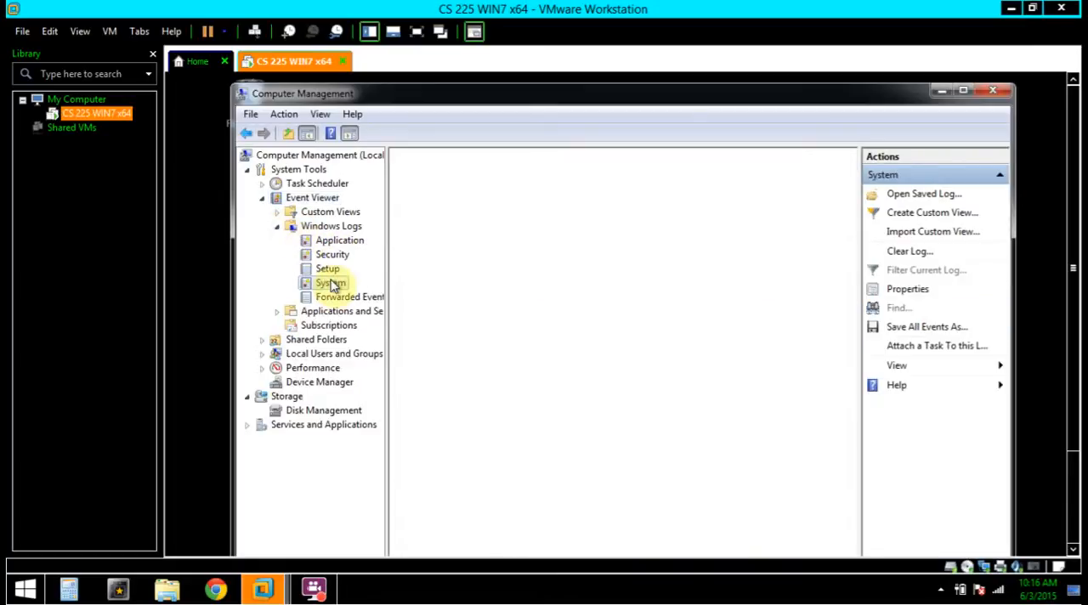
{"action": "right_click", "coordinate": [333, 286]}
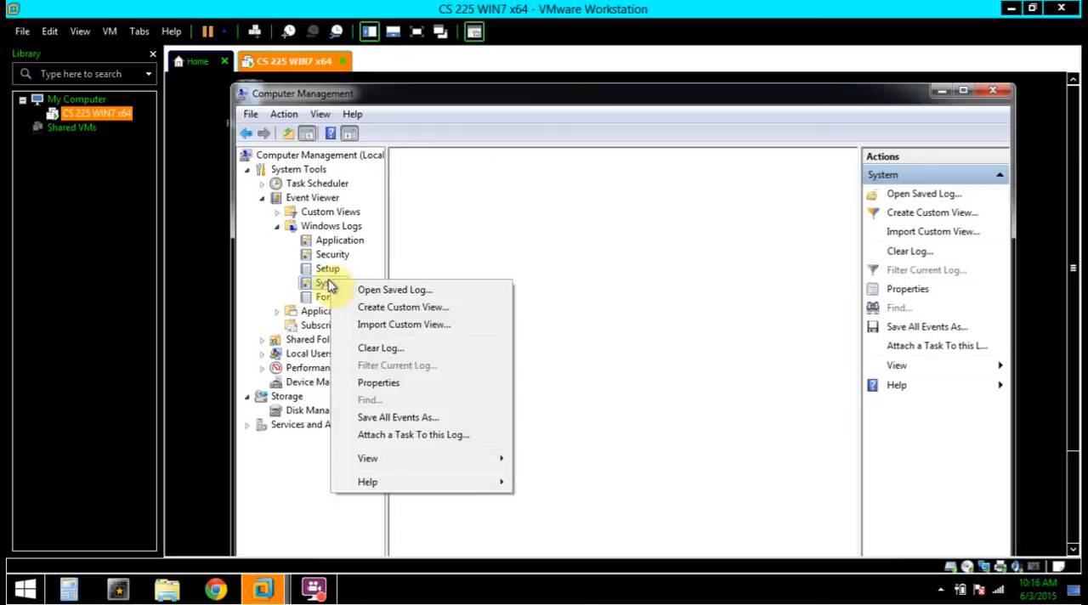
{"action": "left_click", "coordinate": [331, 286]}
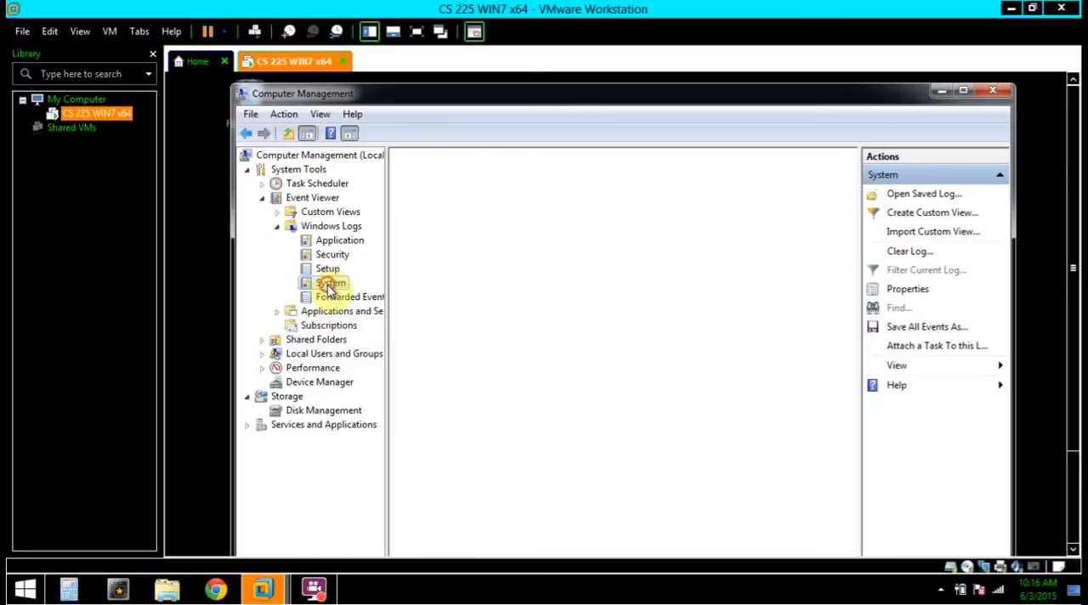
{"action": "left_click", "coordinate": [330, 226]}
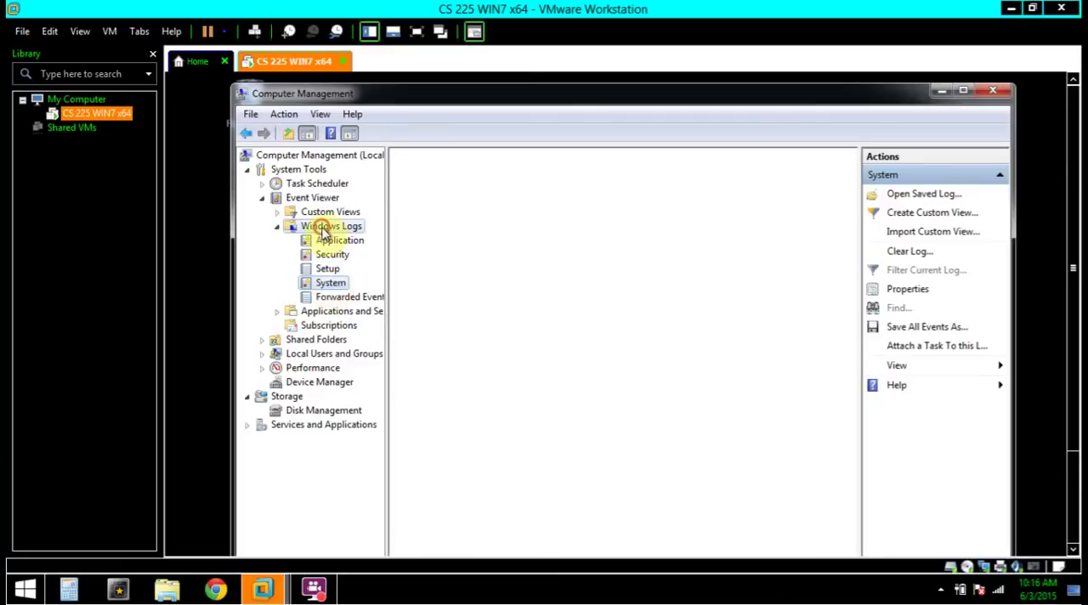
{"action": "left_click", "coordinate": [331, 285]}
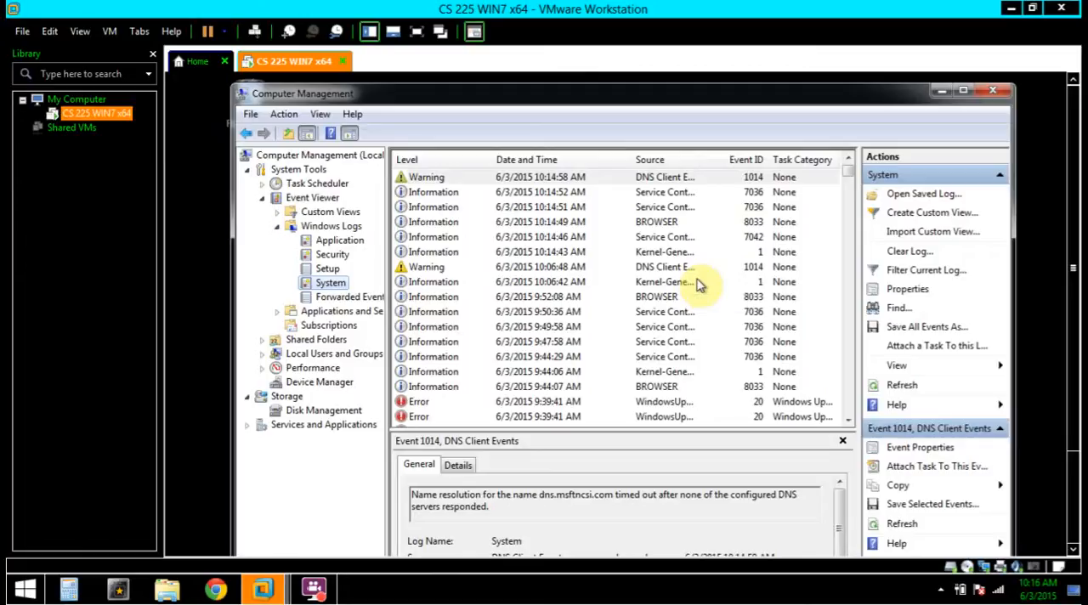
- Select the Kernel-General time change event and show its Details as XML View
{"action": "left_click", "coordinate": [565, 254]}
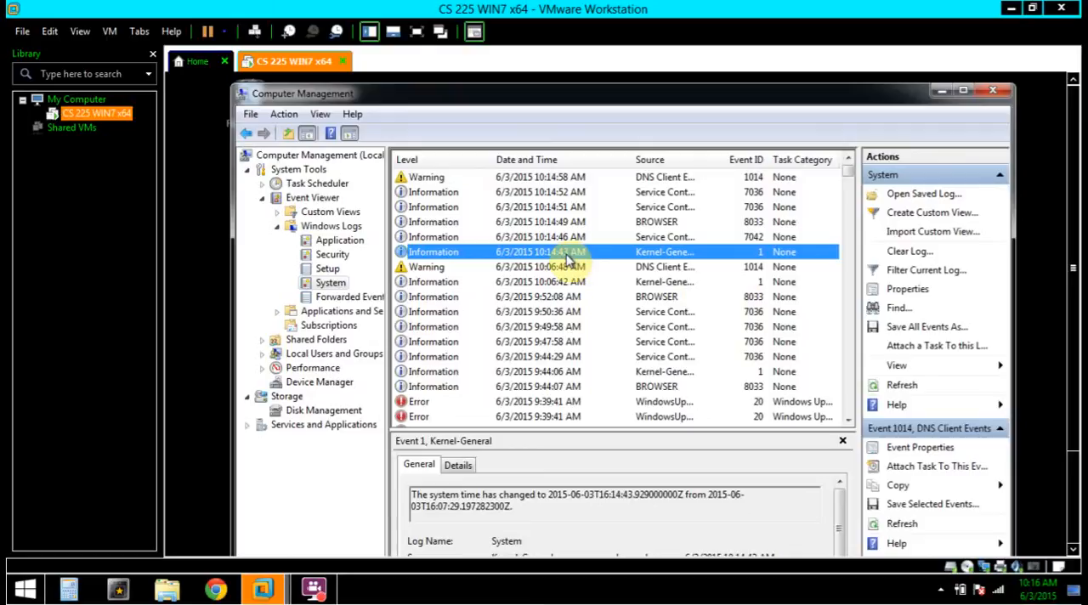
{"action": "scroll", "coordinate": [567, 340], "scroll_direction": "down", "scroll_amount": 2}
{"action": "scroll", "coordinate": [723, 467], "scroll_direction": "down", "scroll_amount": 2}
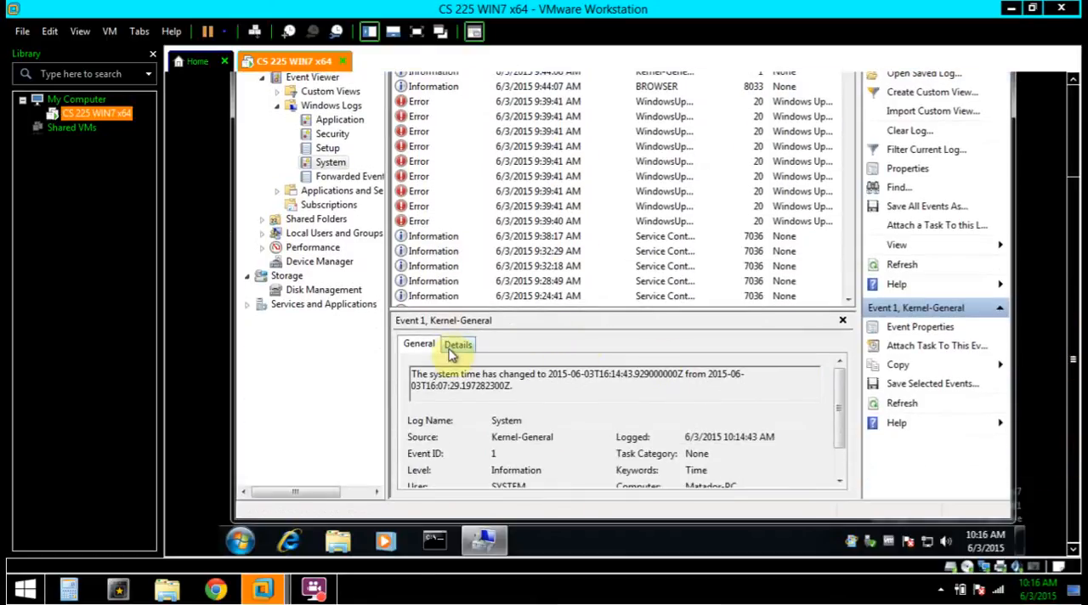
{"action": "left_click", "coordinate": [451, 353]}
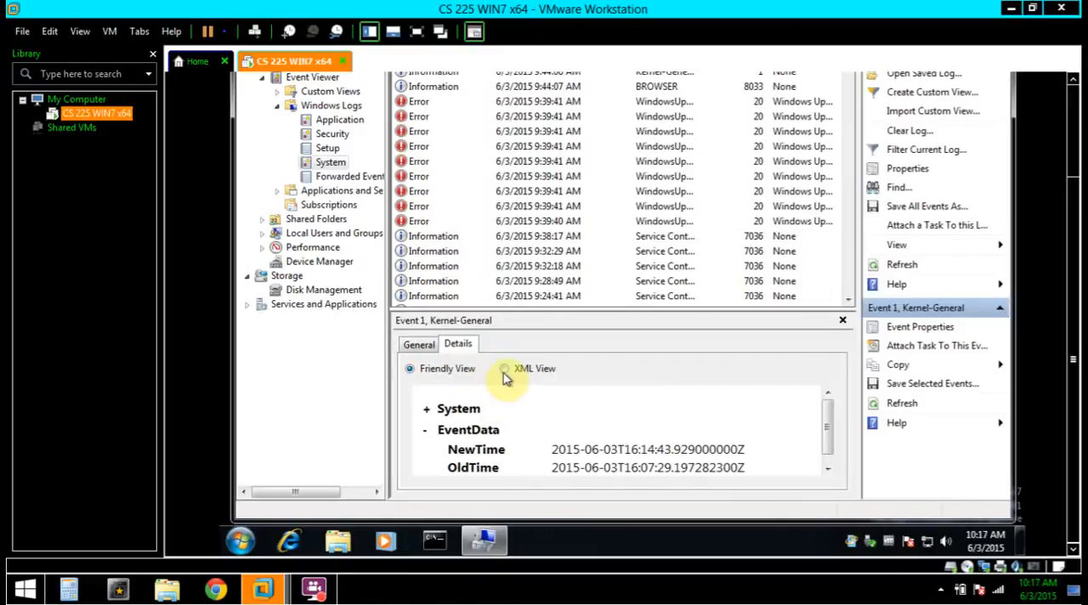
{"action": "left_click", "coordinate": [503, 373]}
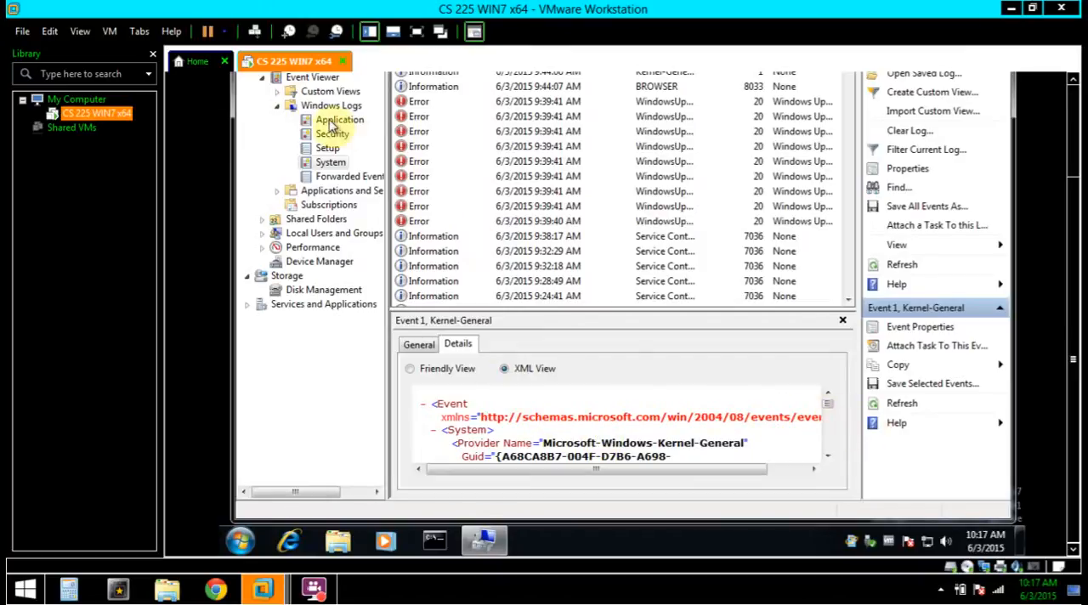
{"action": "scroll", "coordinate": [1069, 316], "scroll_direction": "up", "scroll_amount": 3}
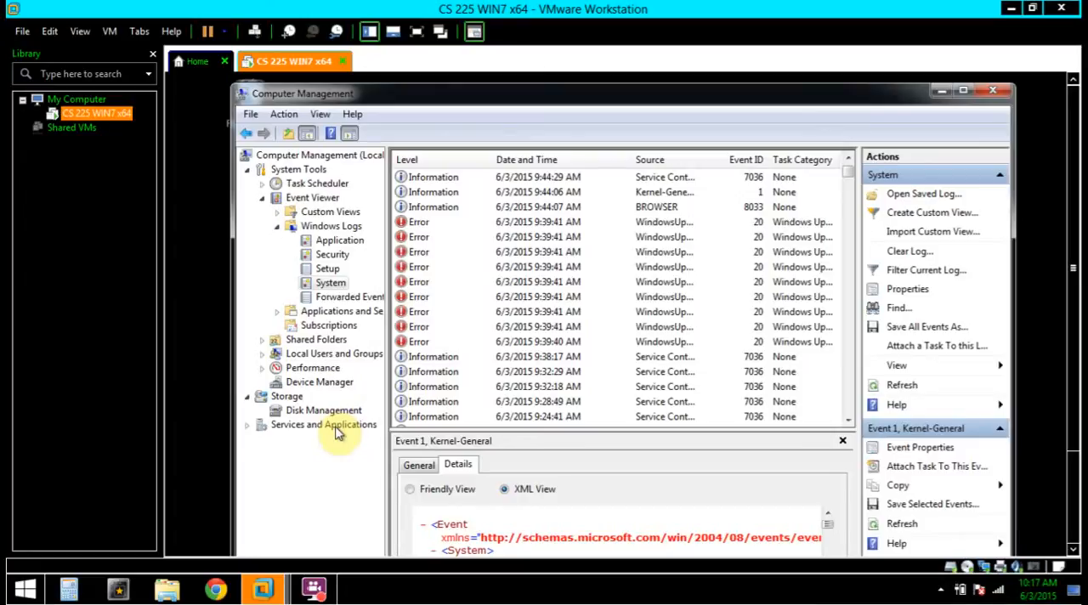
- Expand Applications and Services Logs, then Microsoft and Windows folders, and go to Custom Views
{"action": "left_click", "coordinate": [333, 314]}
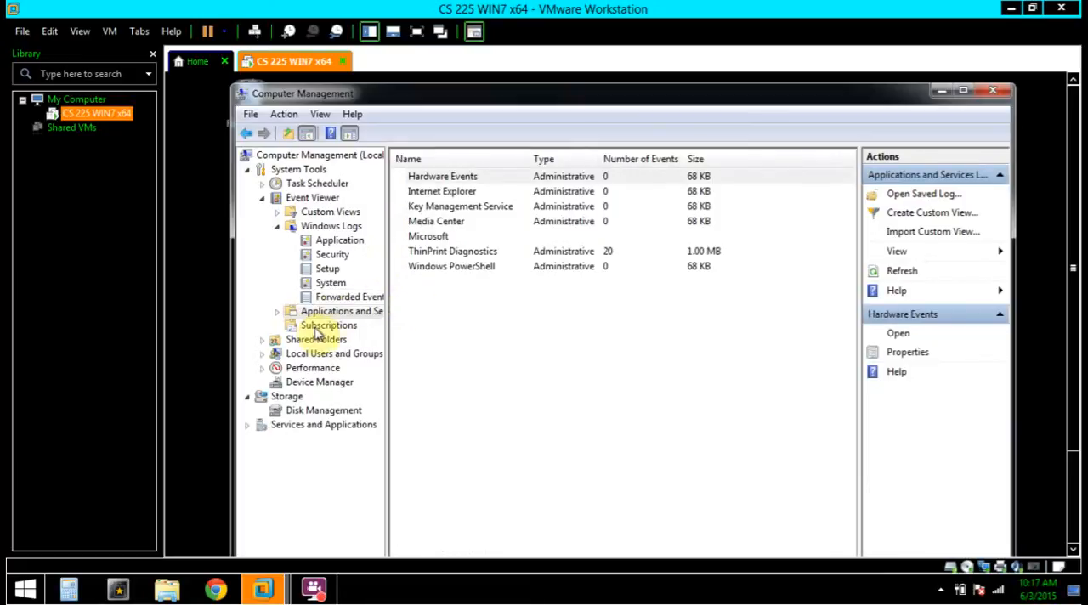
{"action": "left_click", "coordinate": [276, 311]}
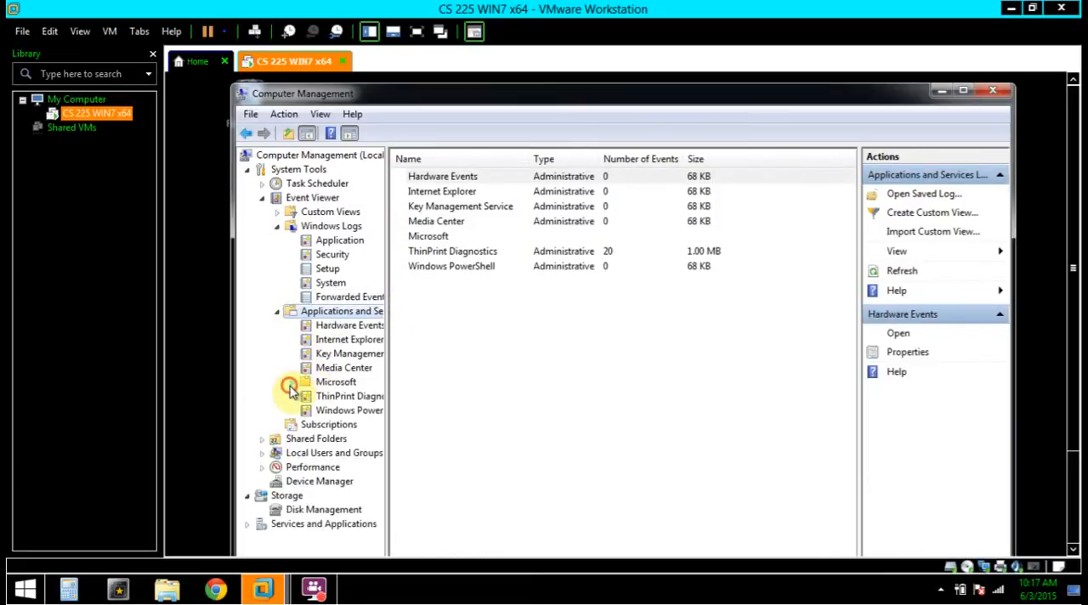
{"action": "left_click", "coordinate": [291, 384]}
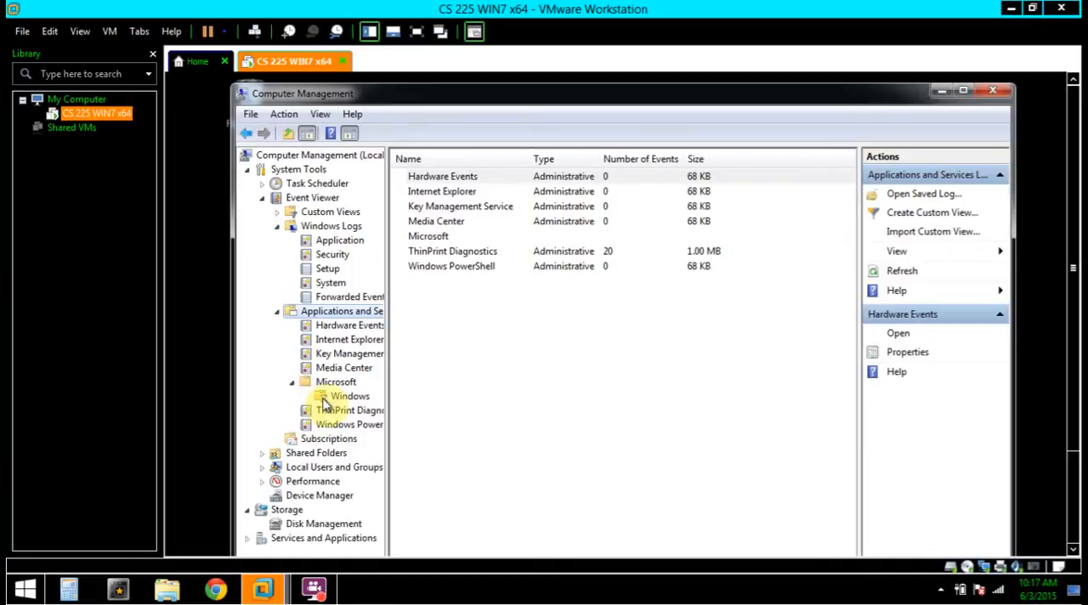
{"action": "double_click", "coordinate": [323, 399]}
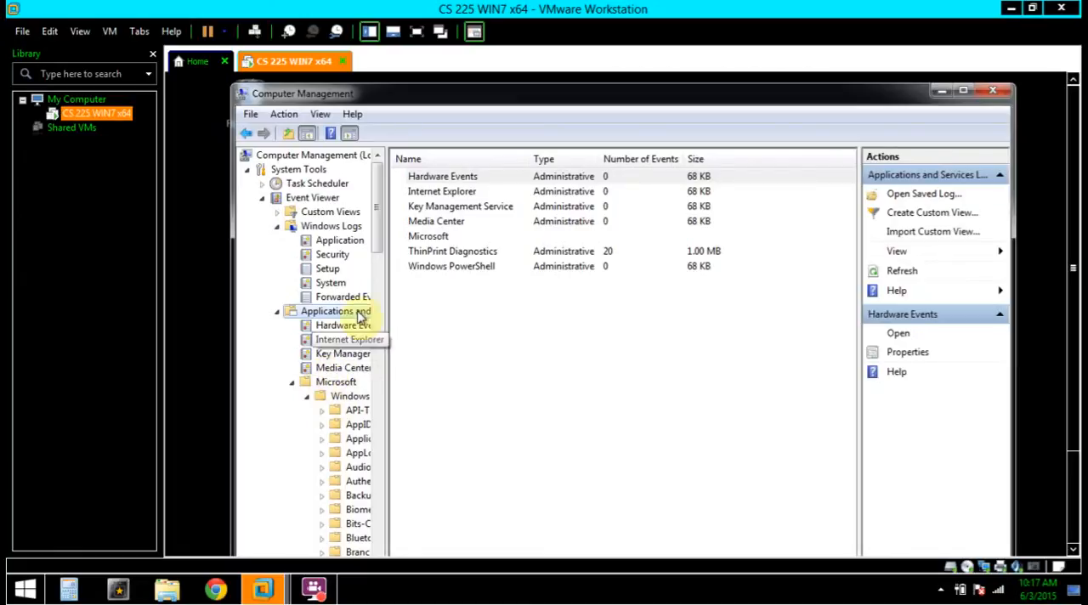
{"action": "scroll", "coordinate": [289, 348], "scroll_direction": "down", "scroll_amount": 1}
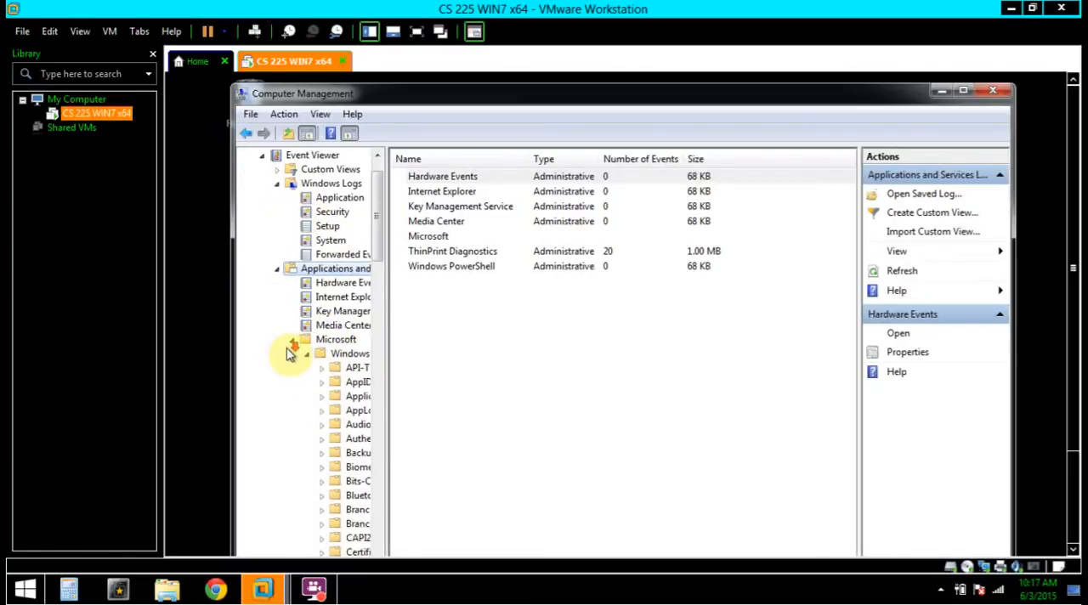
{"action": "scroll", "coordinate": [294, 352], "scroll_direction": "down", "scroll_amount": 3}
{"action": "scroll", "coordinate": [296, 353], "scroll_direction": "down", "scroll_amount": 1}
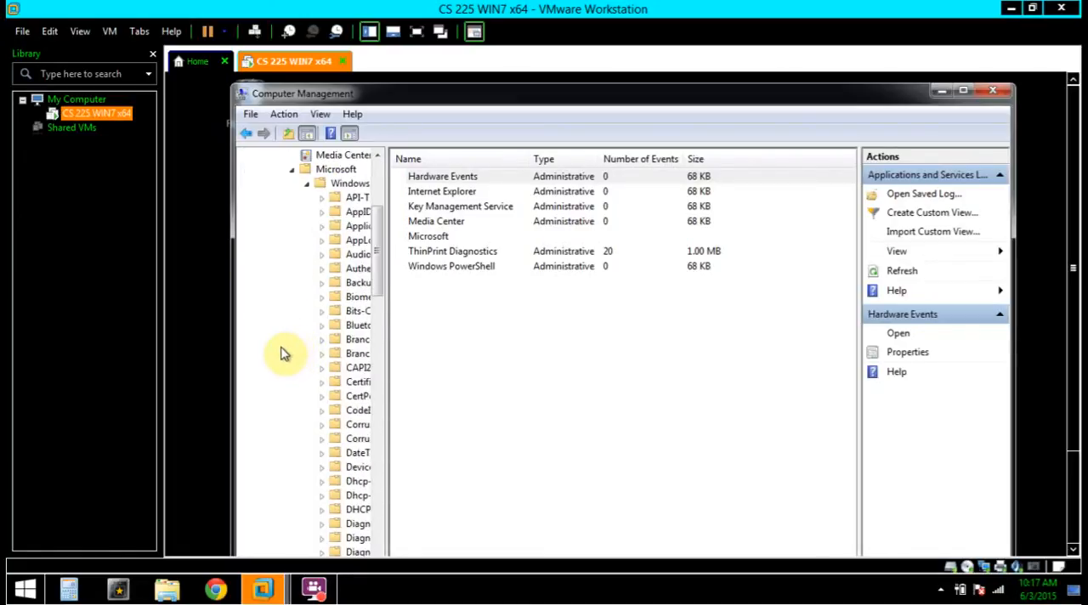
{"action": "scroll", "coordinate": [289, 356], "scroll_direction": "up", "scroll_amount": 5}
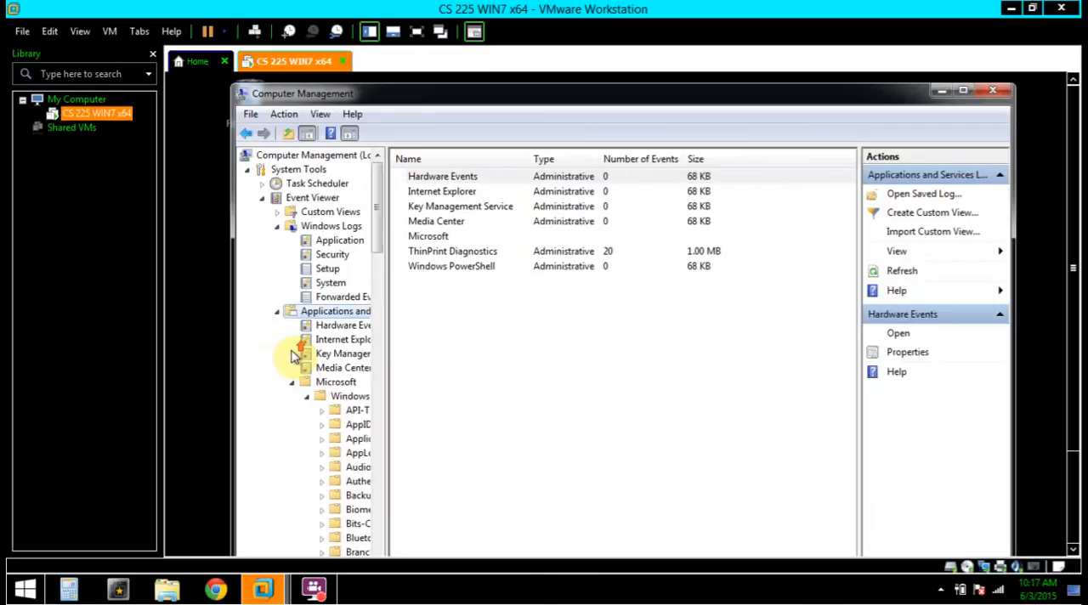
{"action": "left_click", "coordinate": [328, 213]}
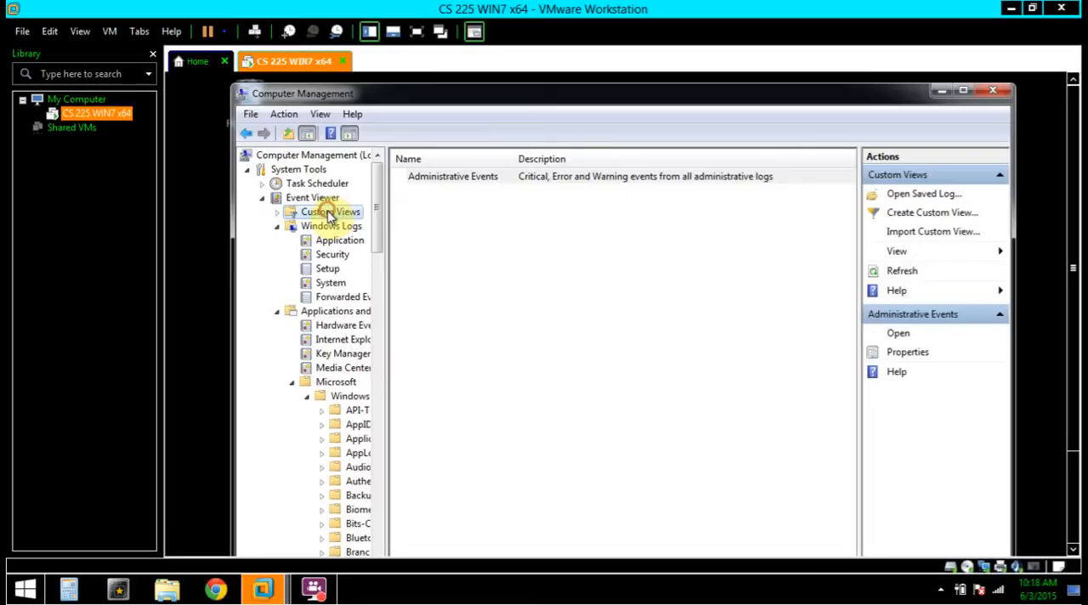
- Expand Custom Views, select Administrative Events, and bring up its Properties with the filter settings
{"action": "left_click", "coordinate": [276, 211]}
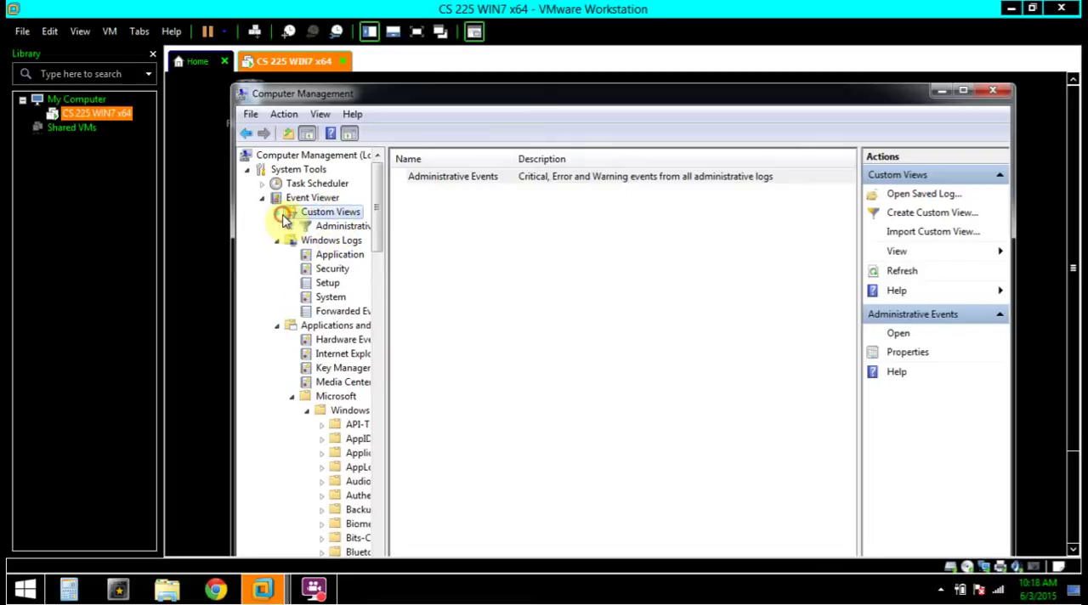
{"action": "left_click", "coordinate": [344, 226]}
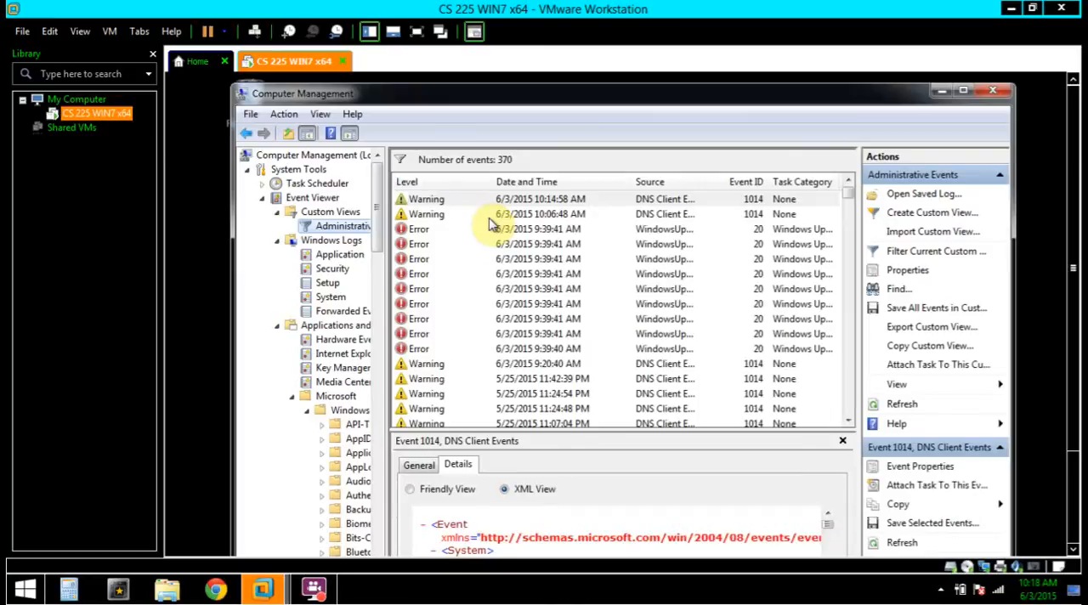
{"action": "right_click", "coordinate": [317, 228]}
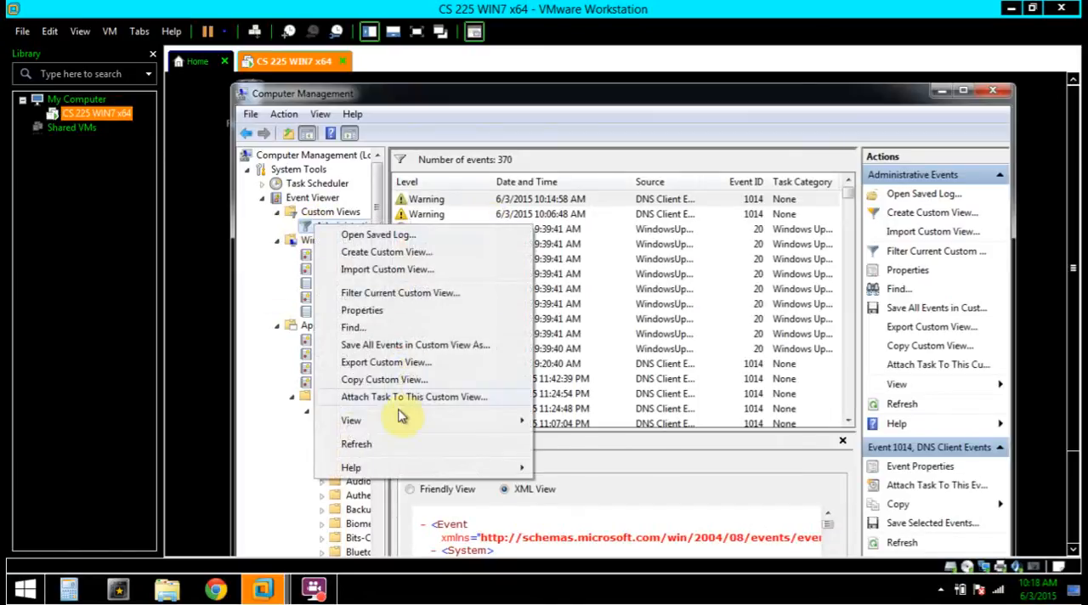
{"action": "left_click", "coordinate": [382, 314]}
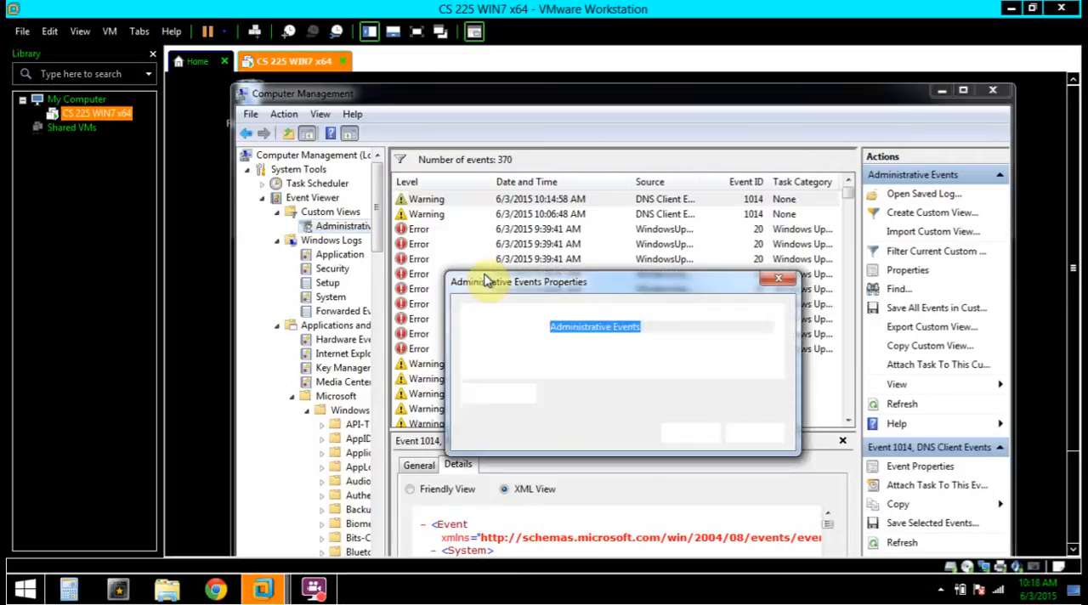
{"action": "left_click", "coordinate": [502, 399]}
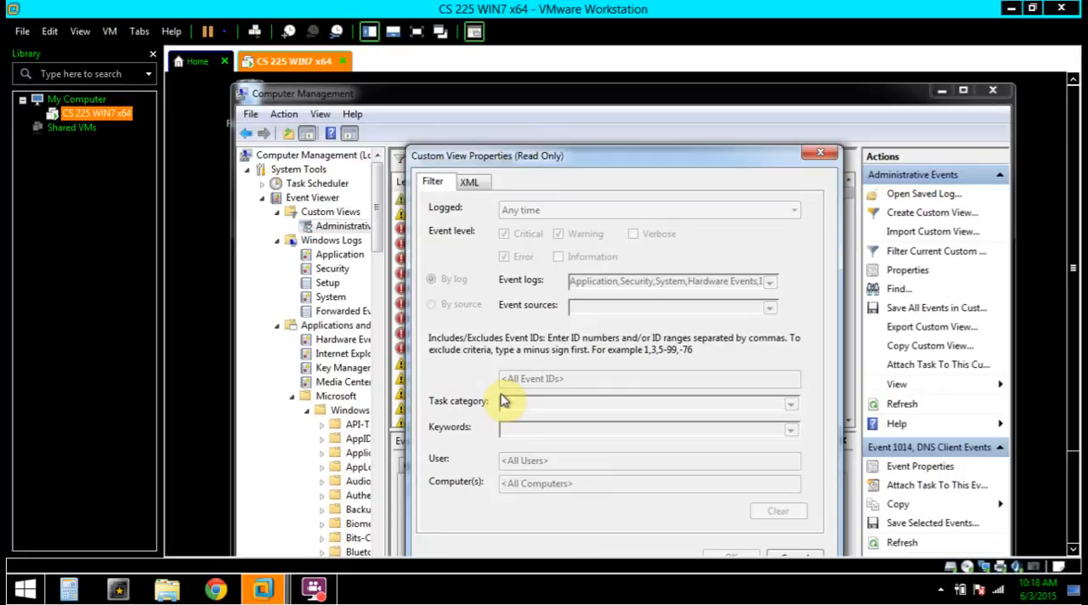
{"action": "left_click", "coordinate": [471, 182]}
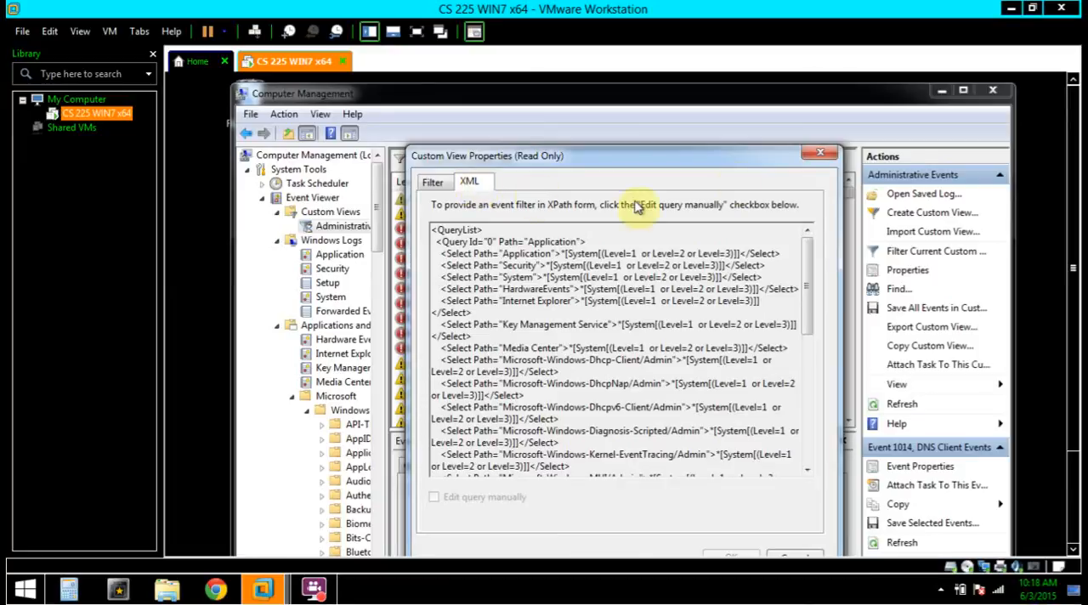
{"action": "left_click", "coordinate": [820, 153]}
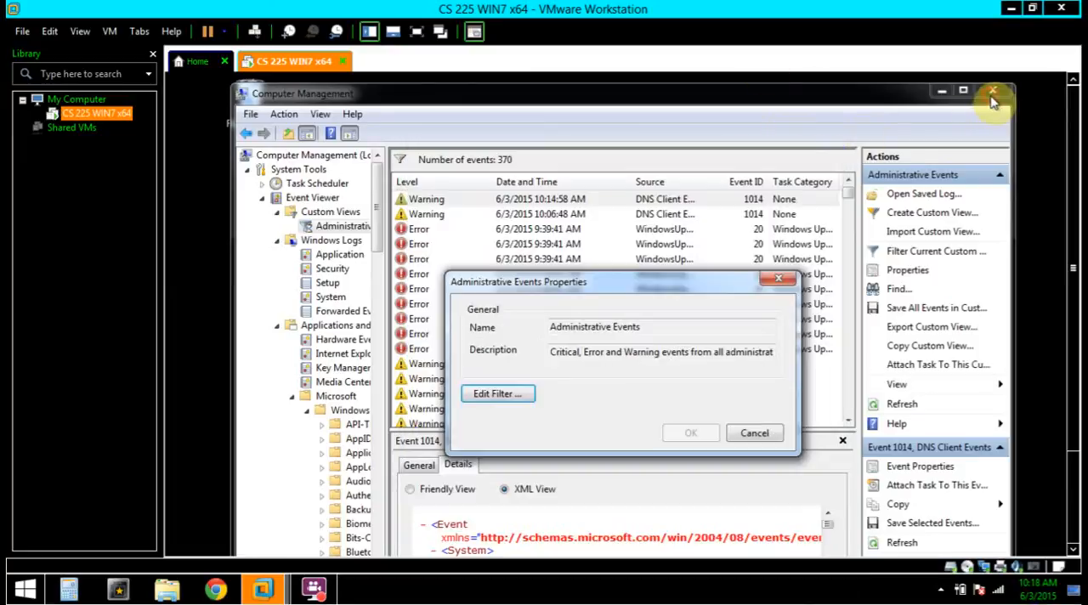